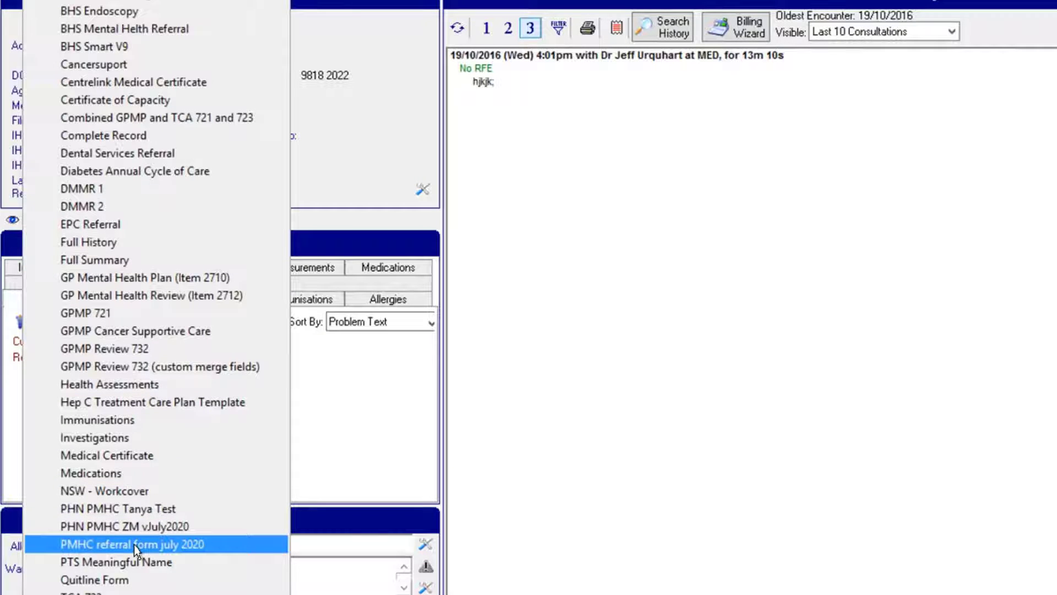
Open the "PMHC referral form july 2020" template and answer Yes to Psychological Therapy Services - General.
{"action": "left_click", "coordinate": [134, 545]}
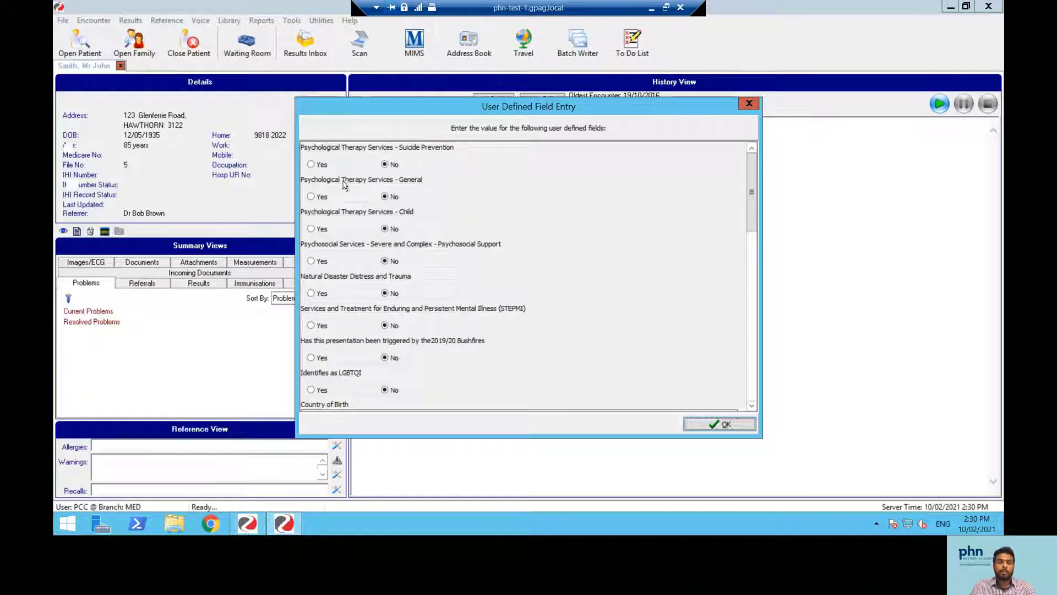
{"action": "left_click", "coordinate": [311, 197]}
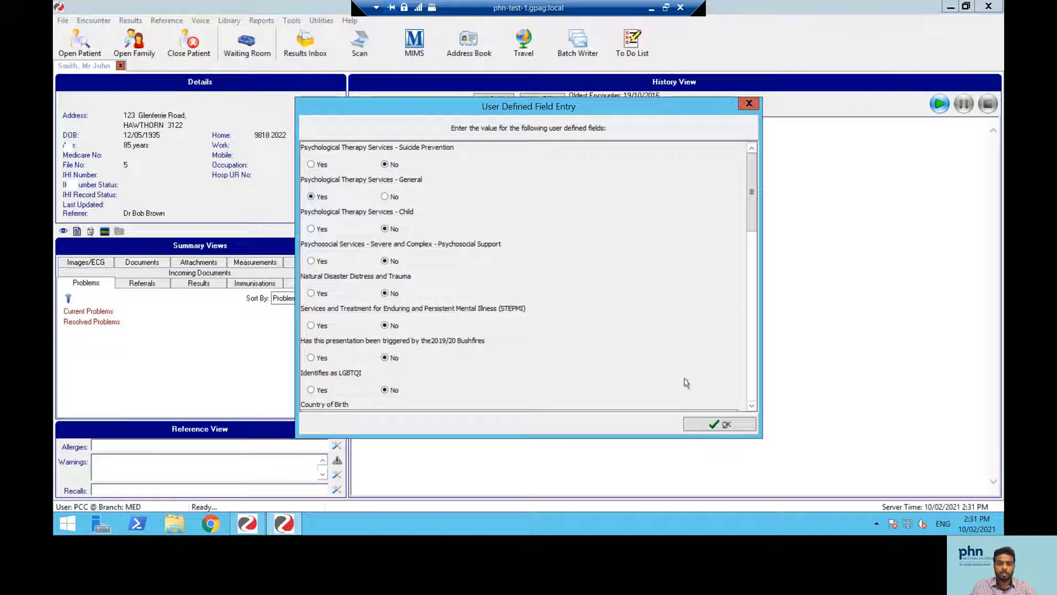
Check the country of birth, indigenous status and language fields, and set English proficiency to Well.
{"action": "left_click_drag", "start_coordinate": [752, 211], "coordinate": [751, 259]}
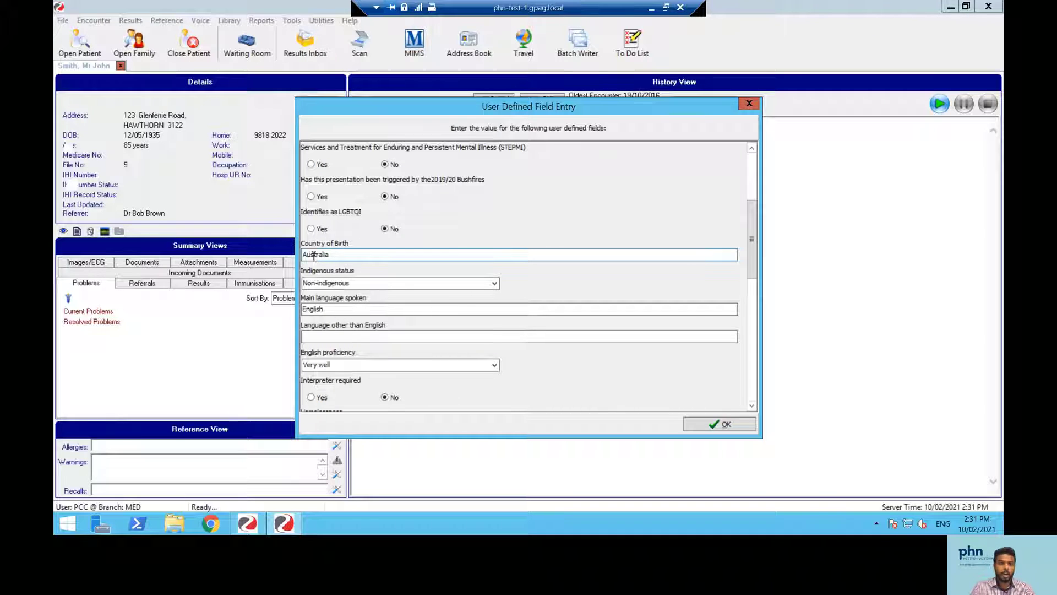
{"action": "left_click", "coordinate": [347, 255]}
{"action": "key", "text": "Tab"}
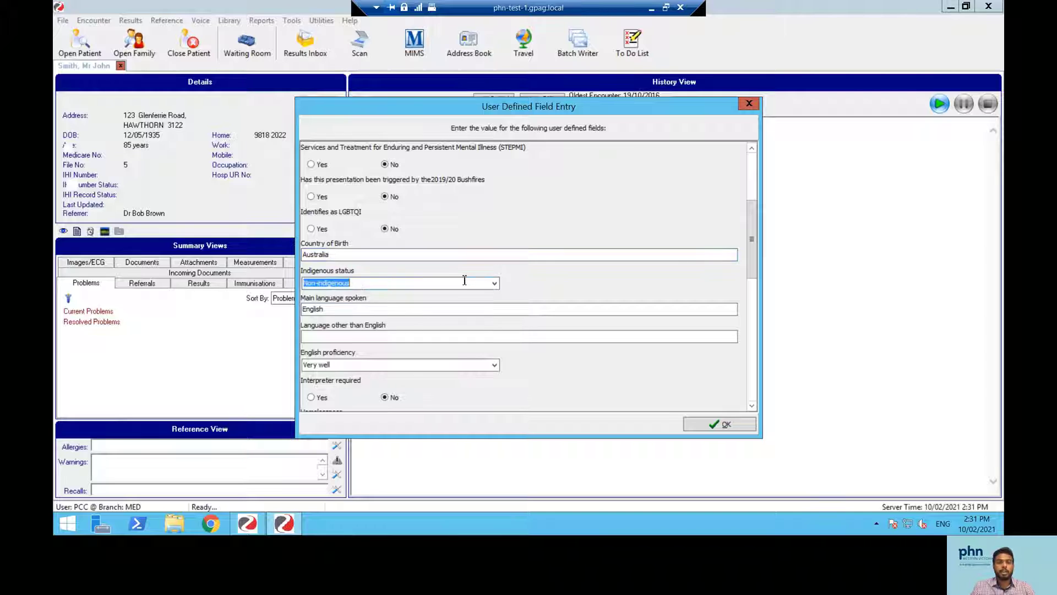
{"action": "left_click", "coordinate": [342, 309]}
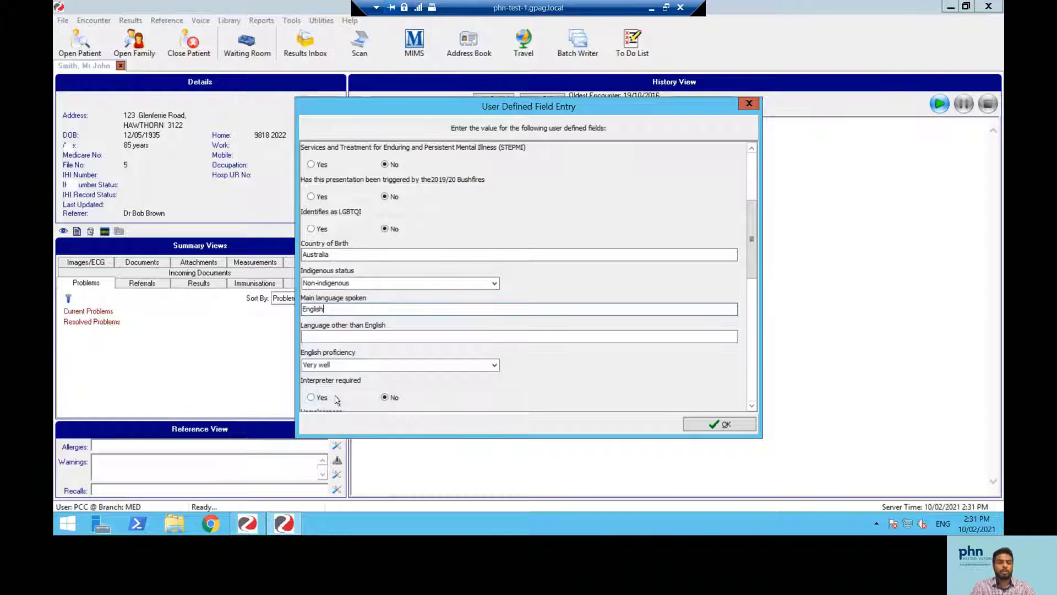
{"action": "left_click", "coordinate": [326, 336]}
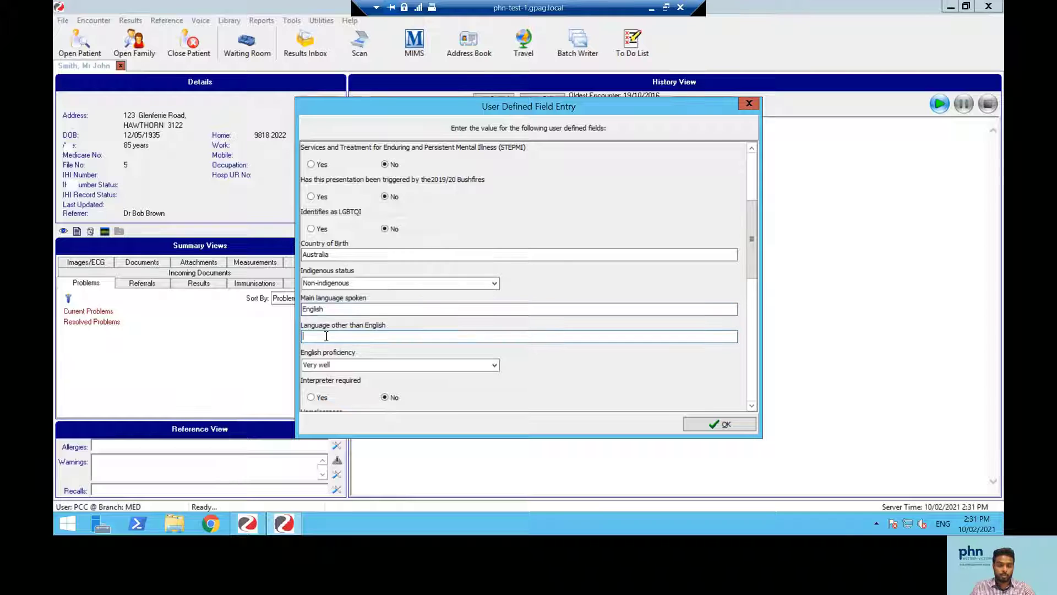
{"action": "left_click", "coordinate": [489, 366]}
{"action": "left_click", "coordinate": [326, 384]}
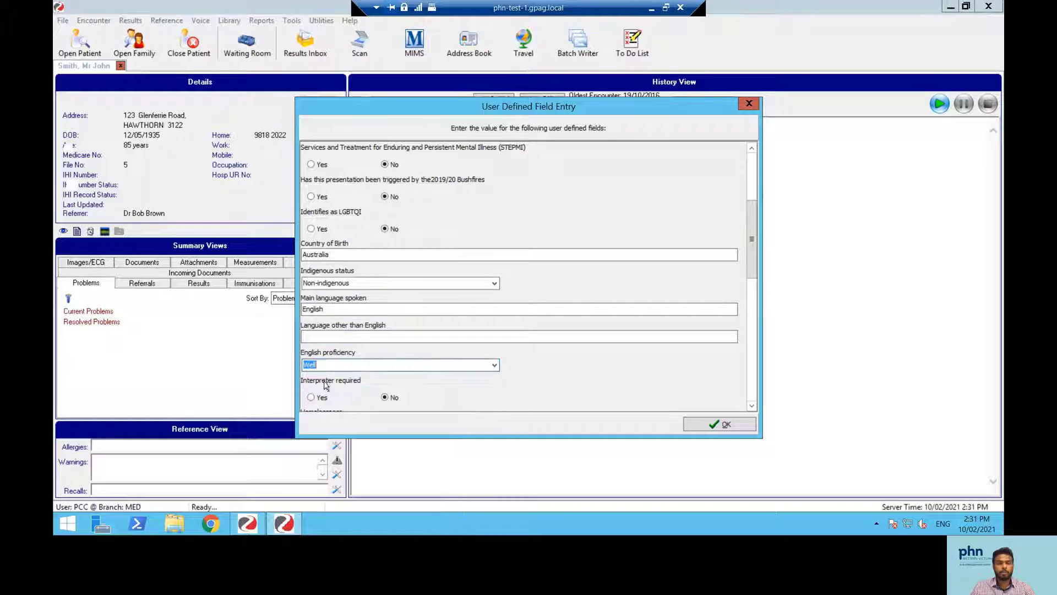
Set labour force status to Not in labour force, employment participation to N/A and source of cash income to Nil income.
{"action": "left_click_drag", "start_coordinate": [750, 251], "coordinate": [750, 301]}
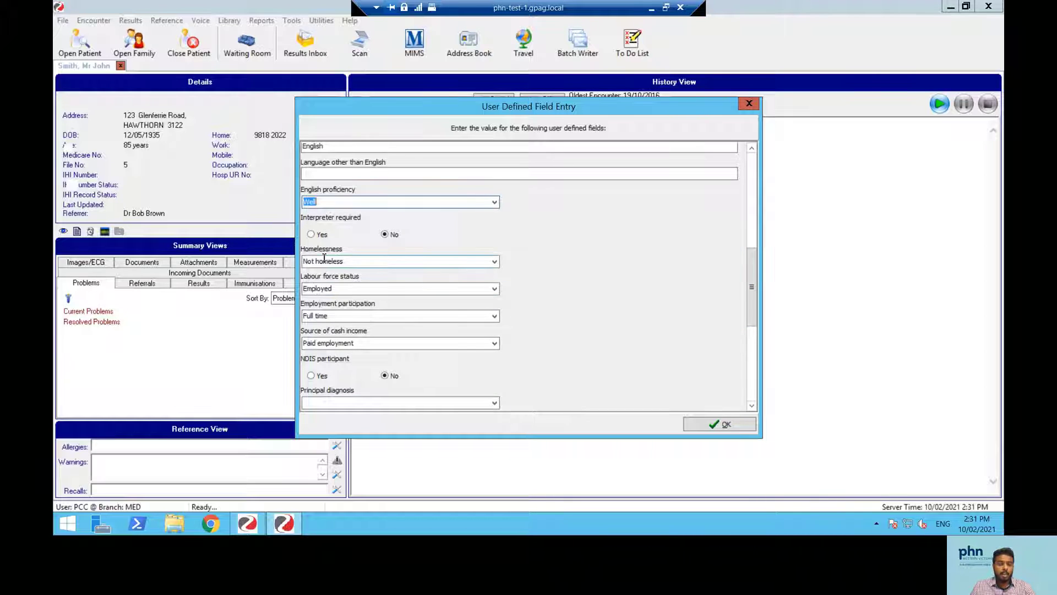
{"action": "left_click", "coordinate": [495, 290]}
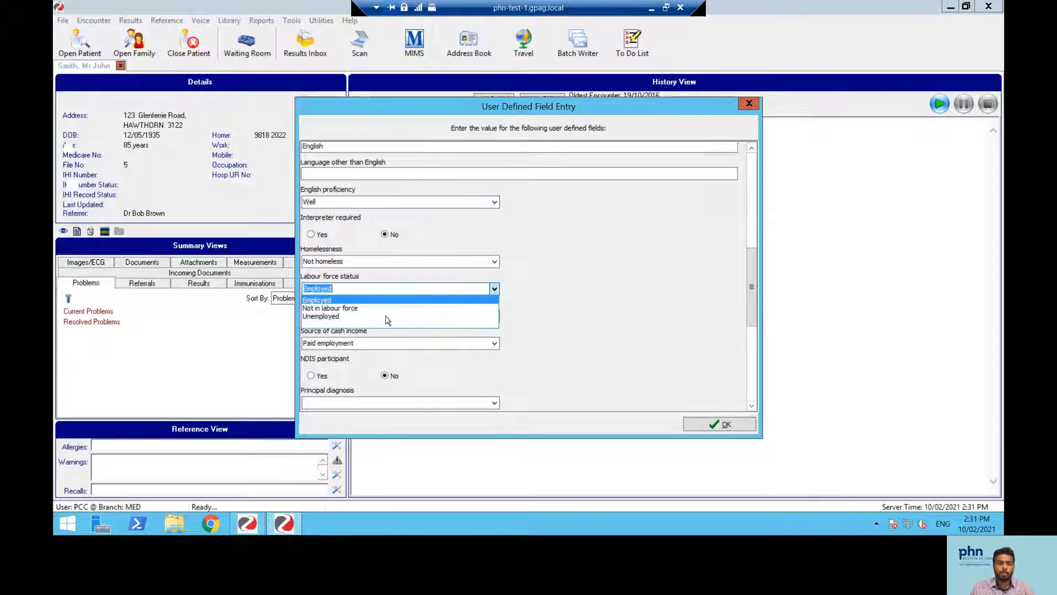
{"action": "left_click", "coordinate": [328, 309]}
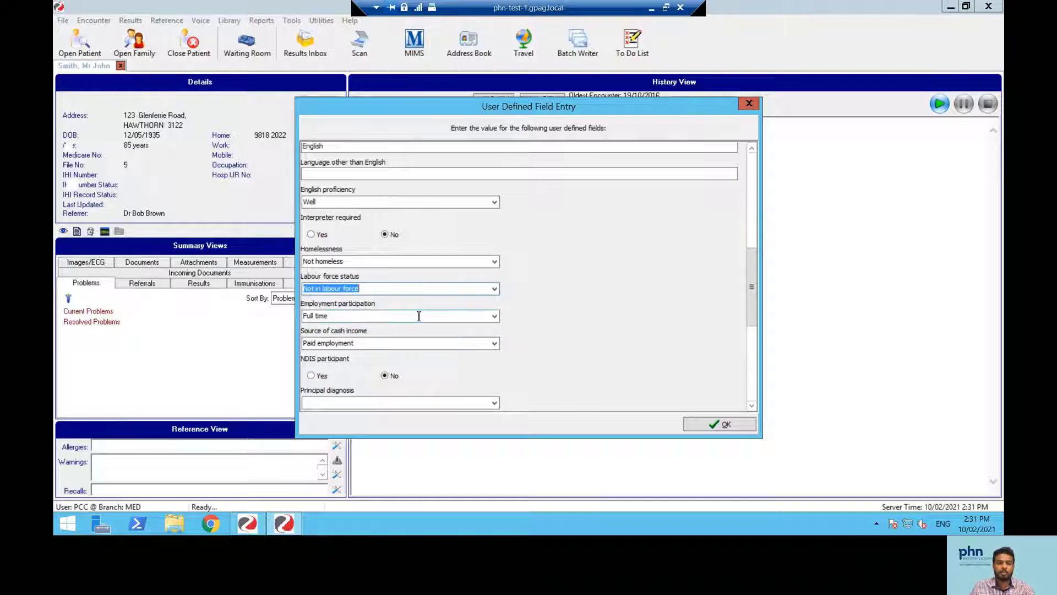
{"action": "left_click", "coordinate": [494, 316]}
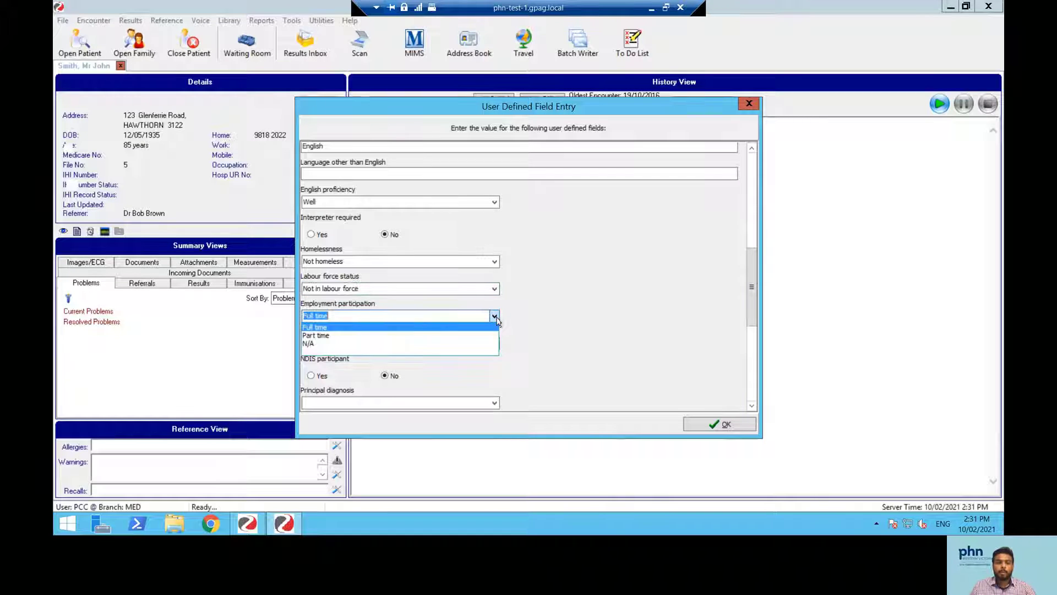
{"action": "left_click", "coordinate": [318, 344]}
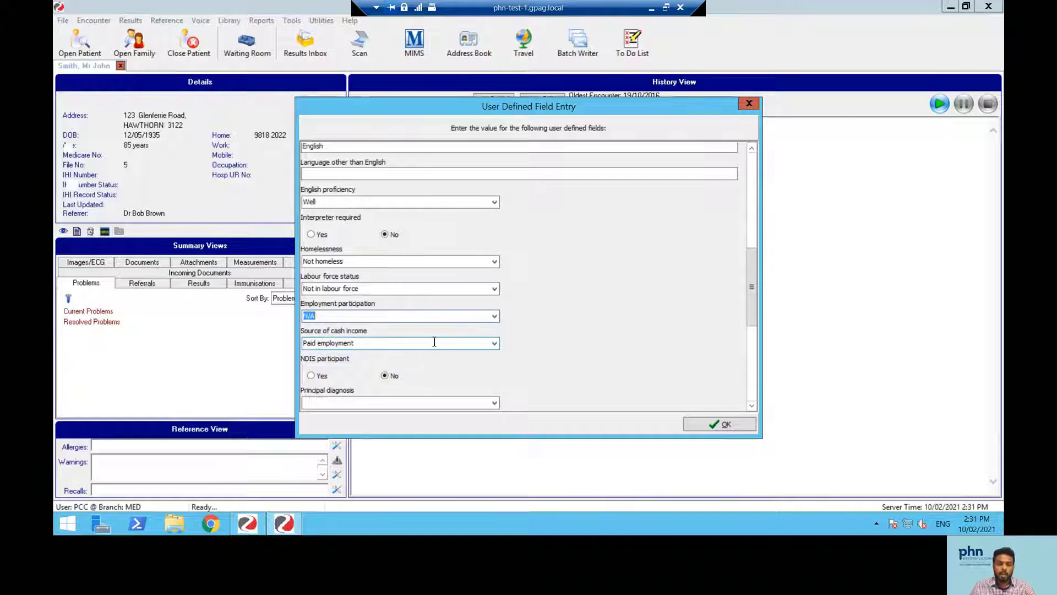
{"action": "left_click", "coordinate": [495, 343]}
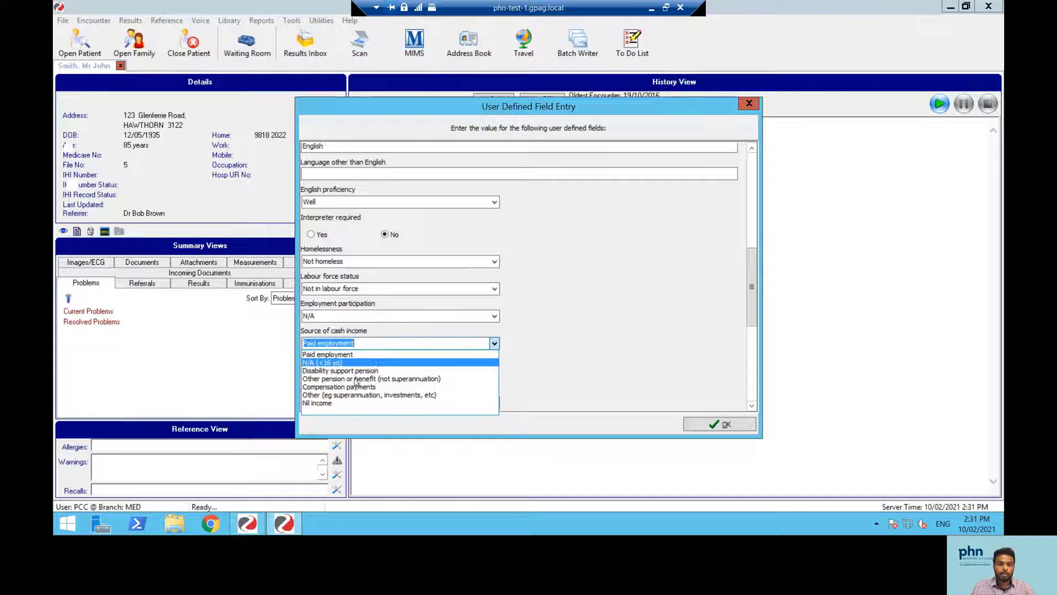
{"action": "left_click", "coordinate": [327, 403]}
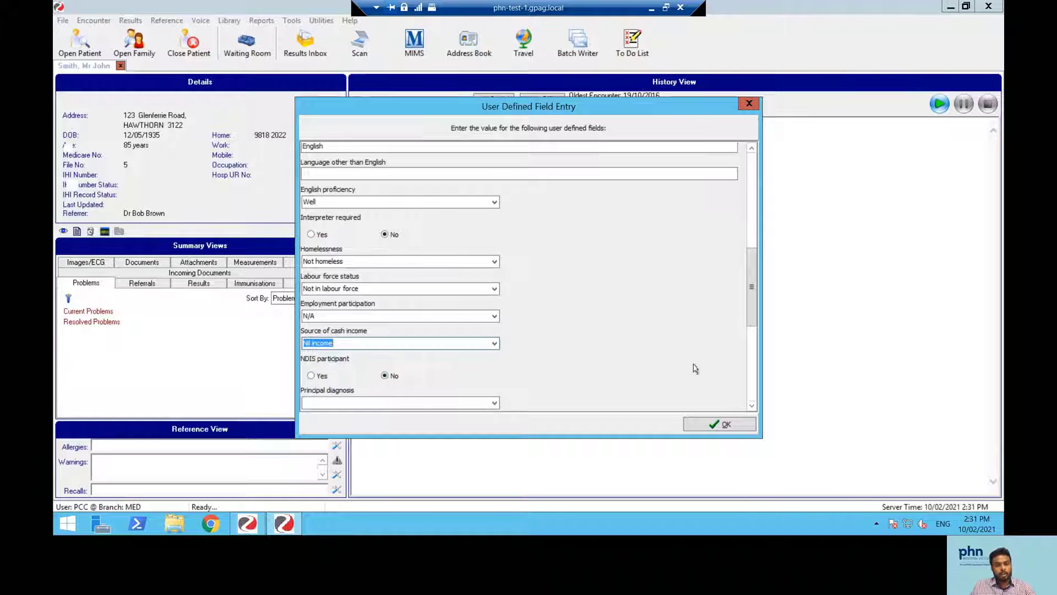
Set the principal diagnosis to Depressive symptoms.
{"action": "left_click_drag", "start_coordinate": [750, 284], "coordinate": [752, 334]}
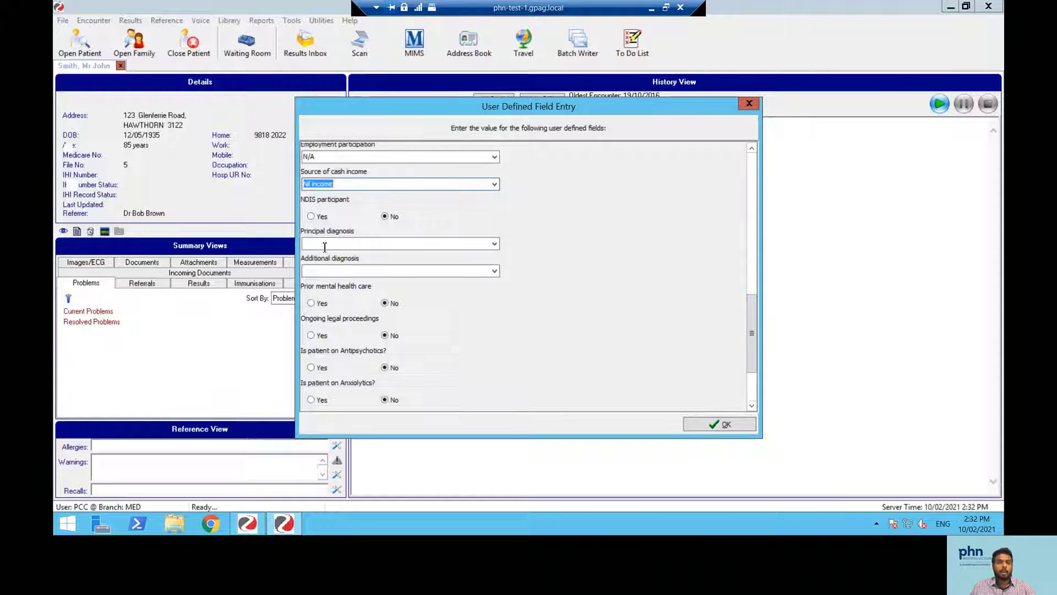
{"action": "left_click", "coordinate": [495, 244]}
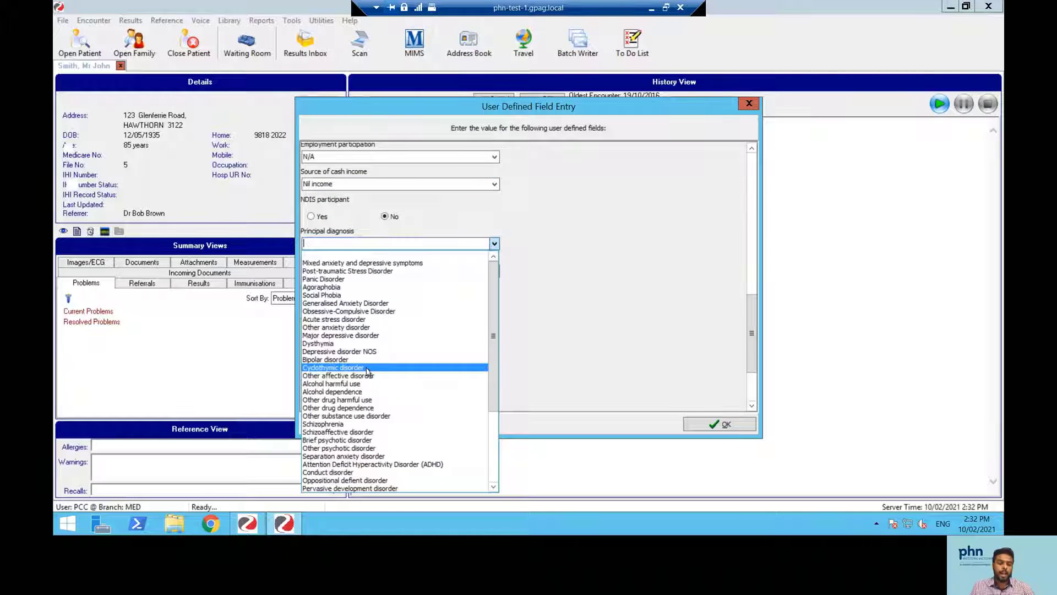
{"action": "left_click", "coordinate": [493, 487]}
{"action": "left_click", "coordinate": [493, 487]}
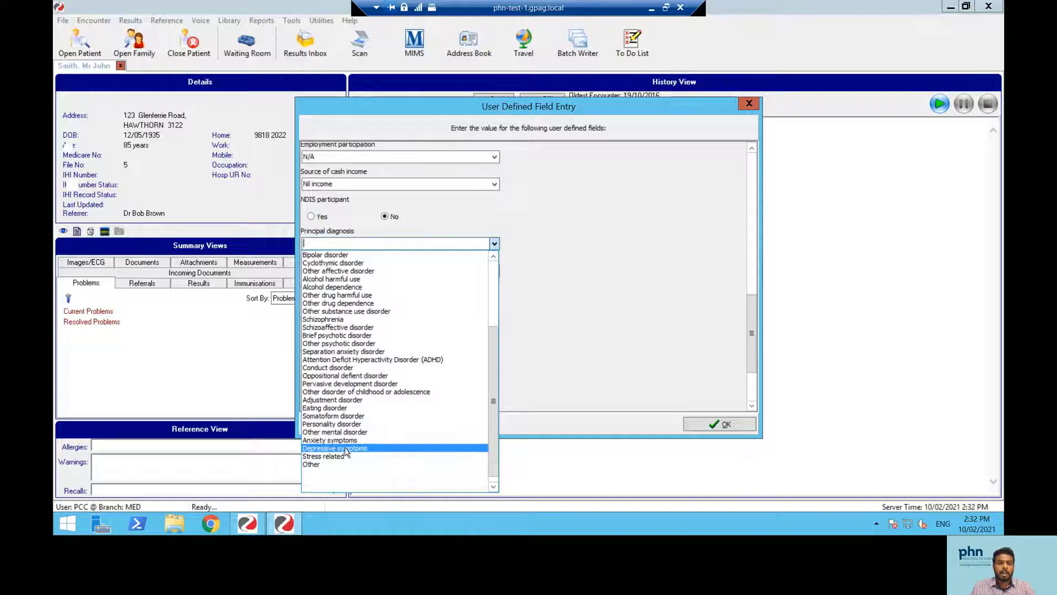
{"action": "left_click", "coordinate": [346, 448]}
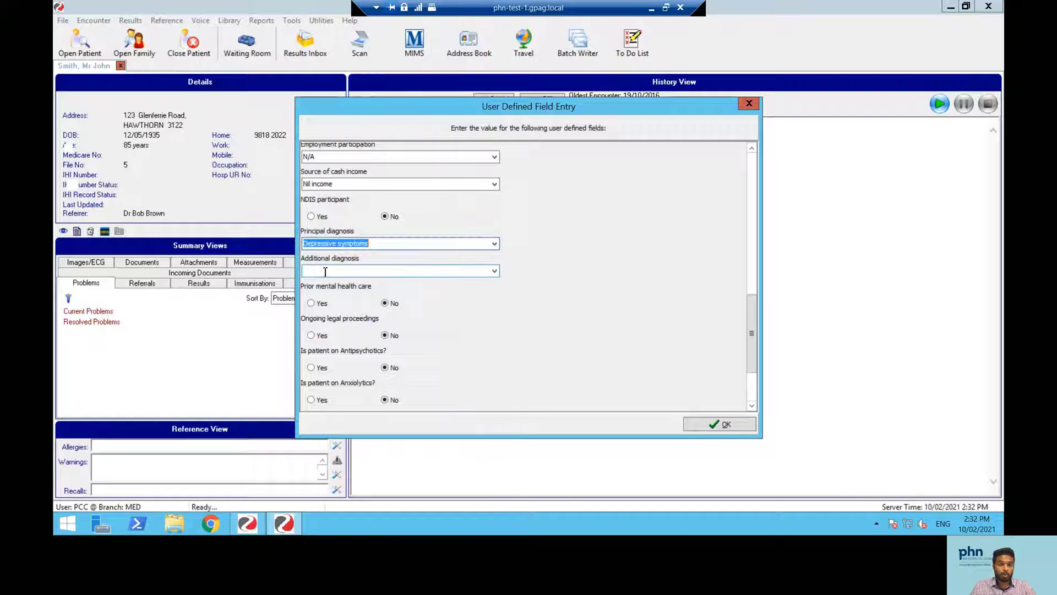
Answer No to prior mental health care and Yes to patient on antidepressants, and submit the user defined fields.
{"action": "left_click", "coordinate": [751, 407]}
{"action": "scroll", "coordinate": [751, 406], "scroll_direction": "down", "scroll_amount": 3}
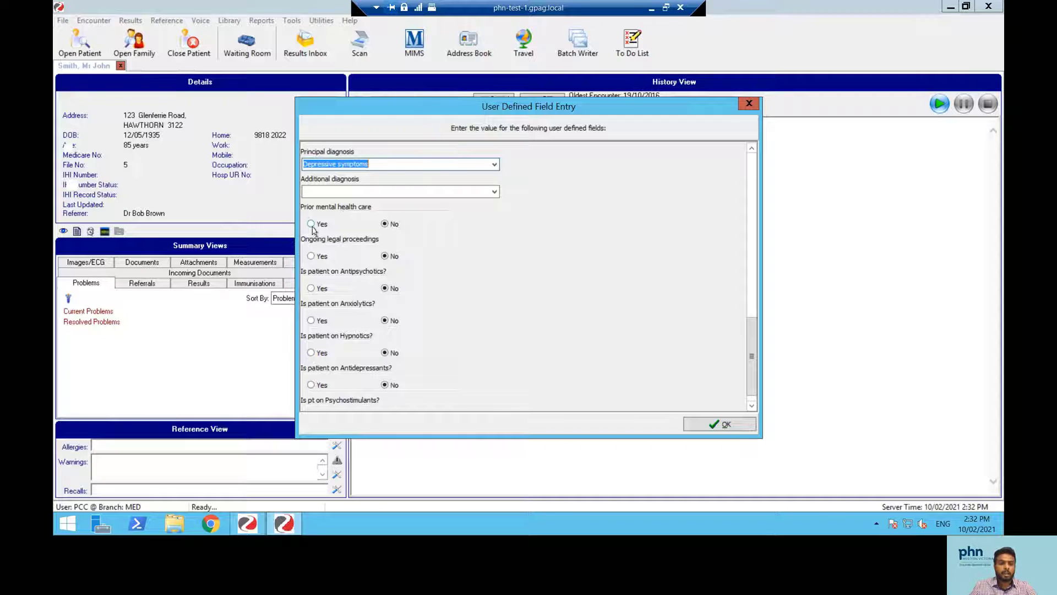
{"action": "left_click", "coordinate": [385, 224]}
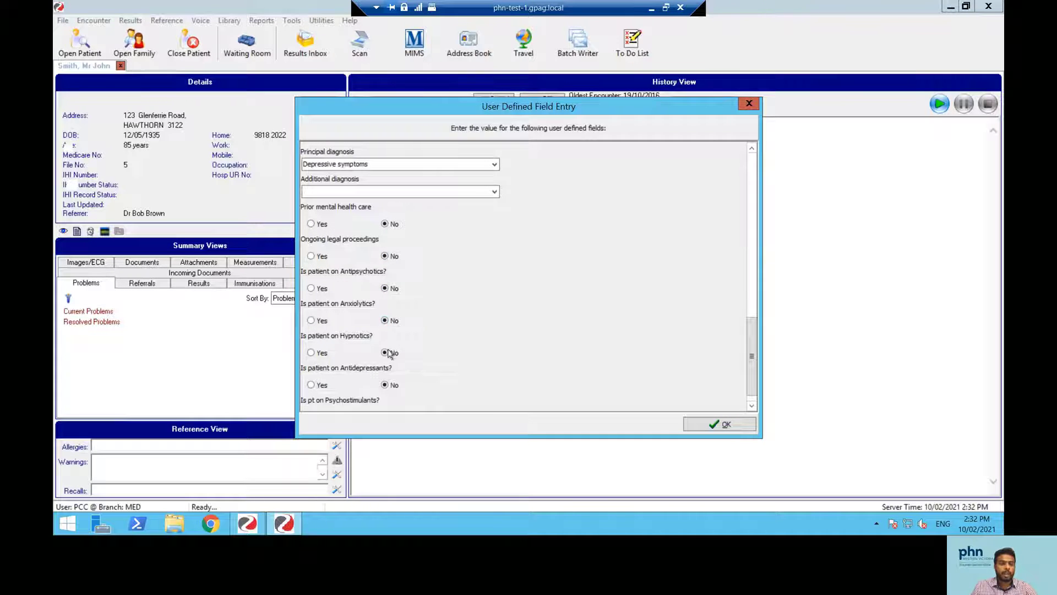
{"action": "left_click", "coordinate": [311, 385]}
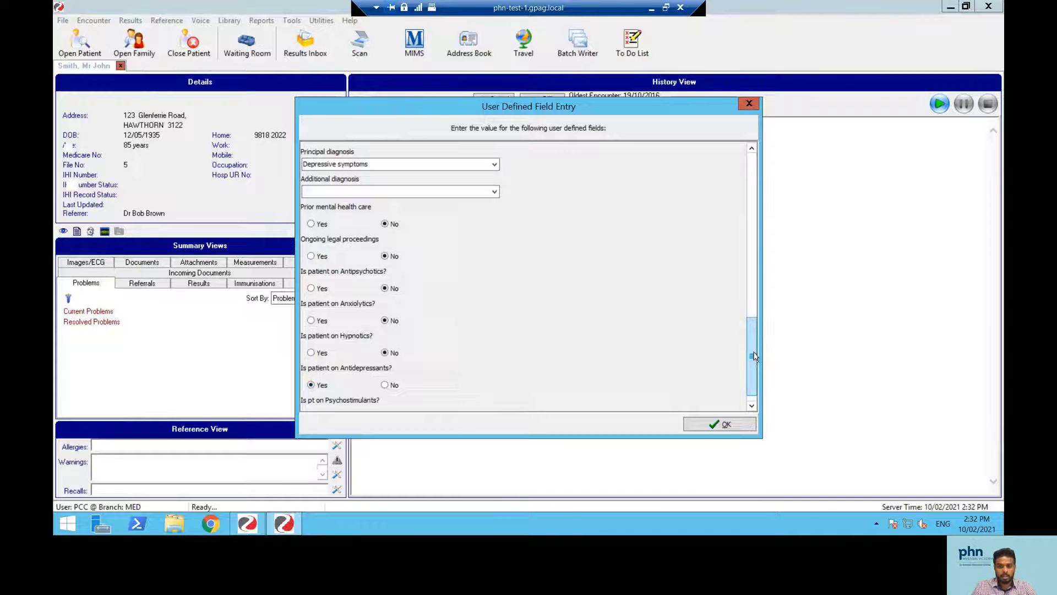
{"action": "left_click", "coordinate": [752, 402]}
{"action": "left_click", "coordinate": [710, 424]}
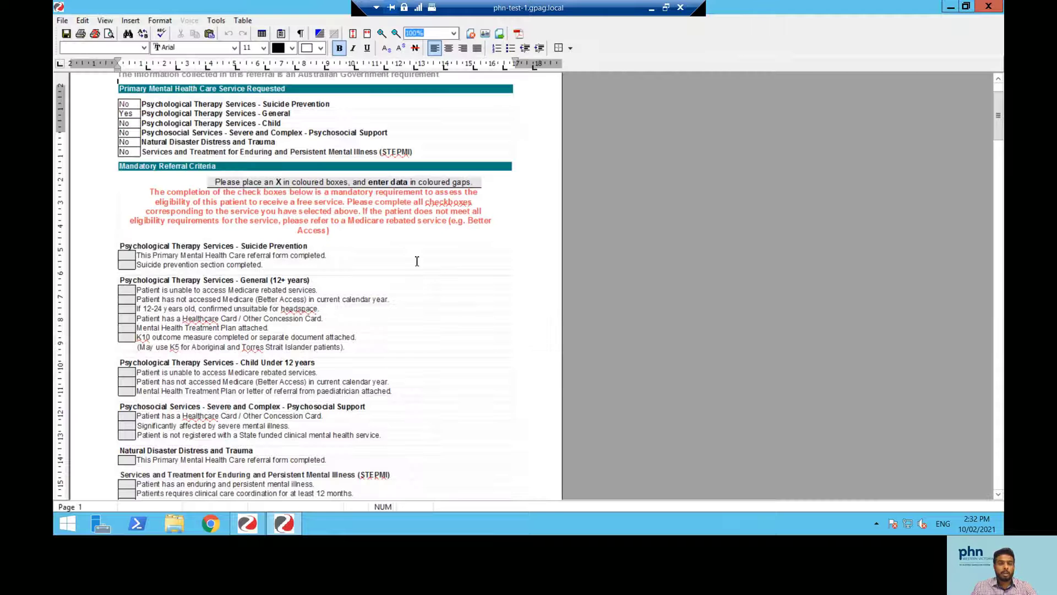
Mark all six mandatory criteria under Psychological Therapy Services - General (12+ years) with an x.
{"action": "scroll", "coordinate": [451, 287], "scroll_direction": "up", "scroll_amount": 2}
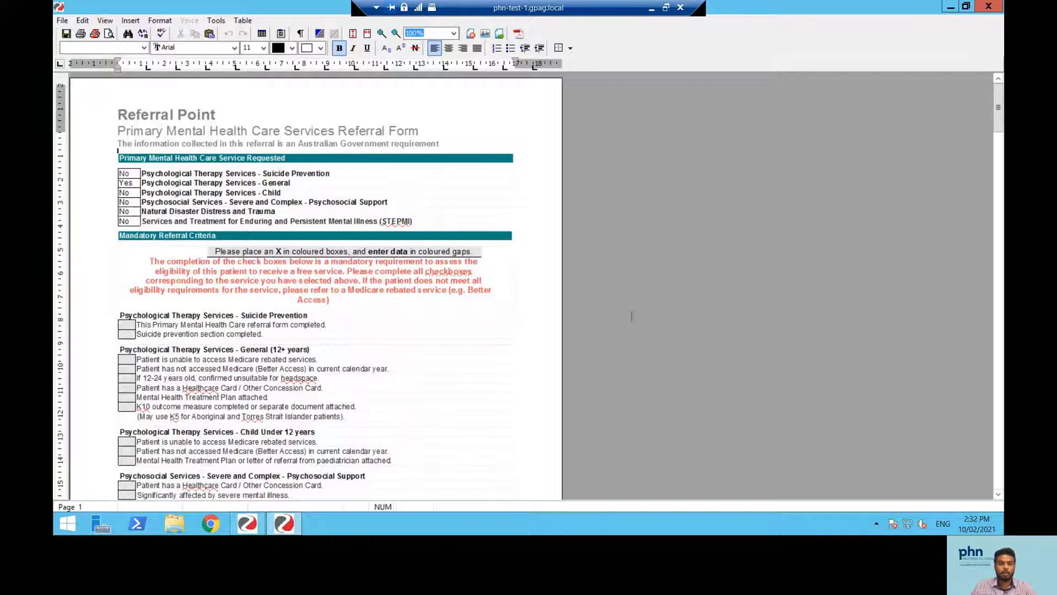
{"action": "left_click", "coordinate": [998, 494]}
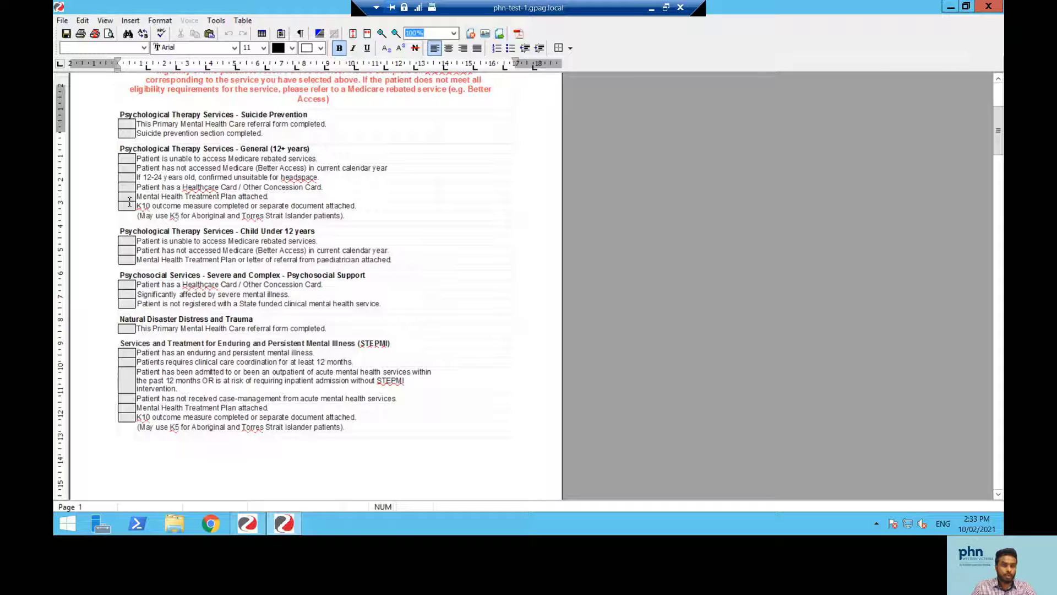
{"action": "left_click", "coordinate": [128, 160]}
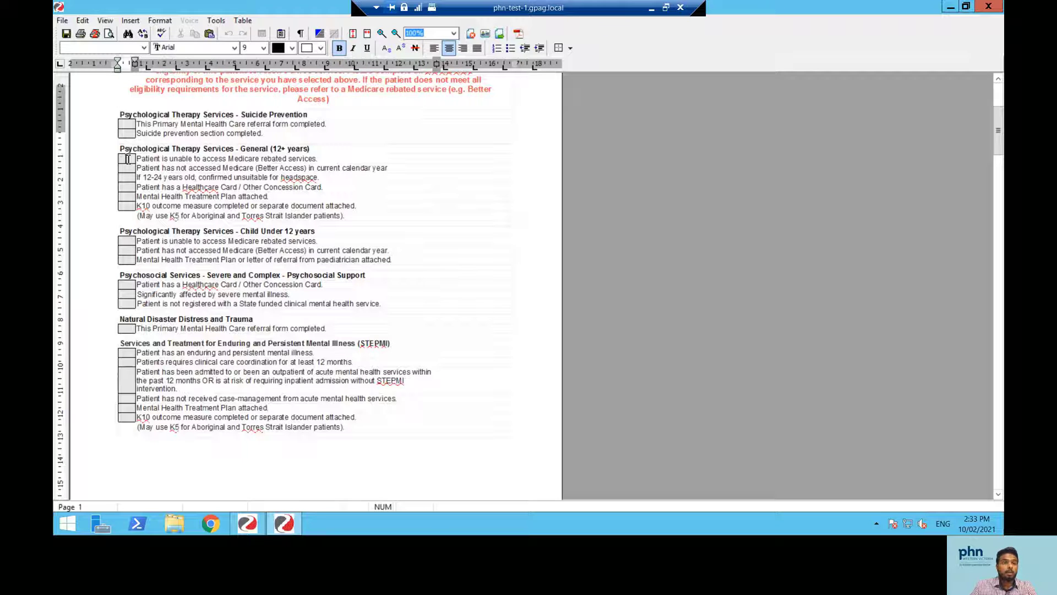
{"action": "left_click", "coordinate": [127, 160]}
{"action": "type", "text": "x"}
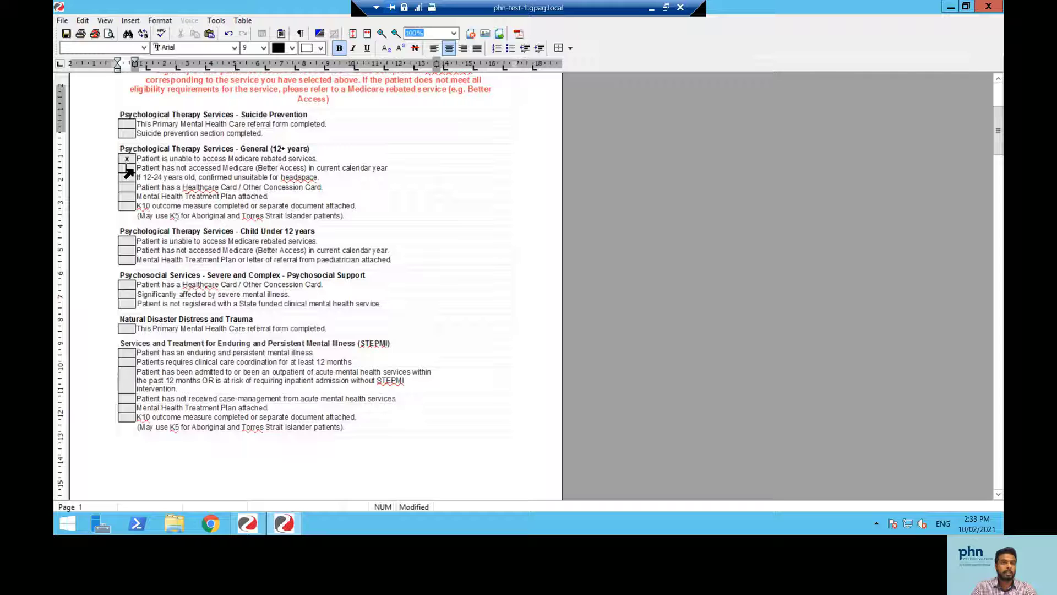
{"action": "left_click", "coordinate": [125, 177]}
{"action": "type", "text": "x"}
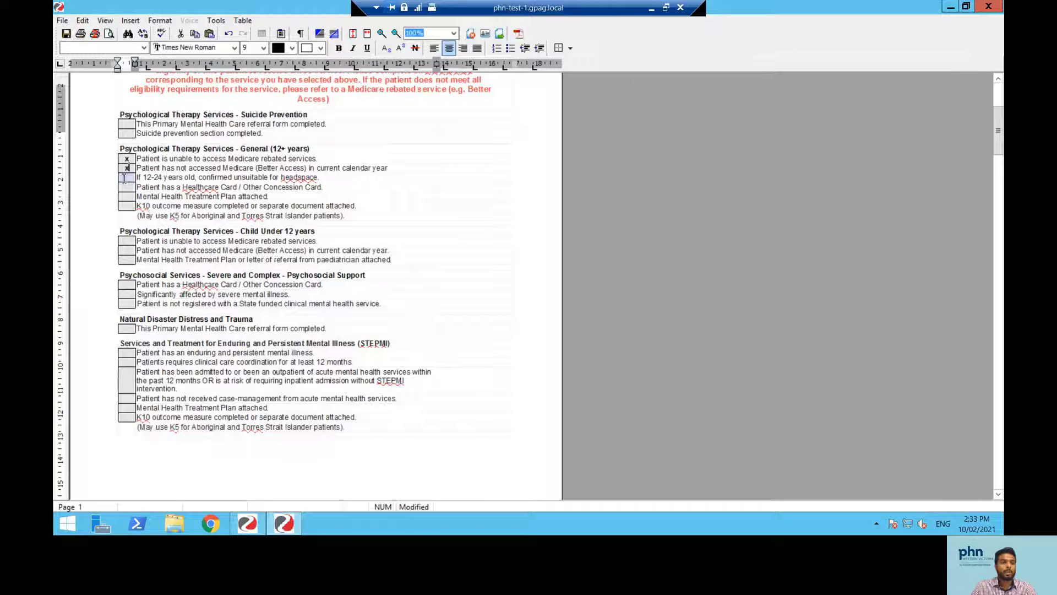
{"action": "left_click", "coordinate": [125, 187]}
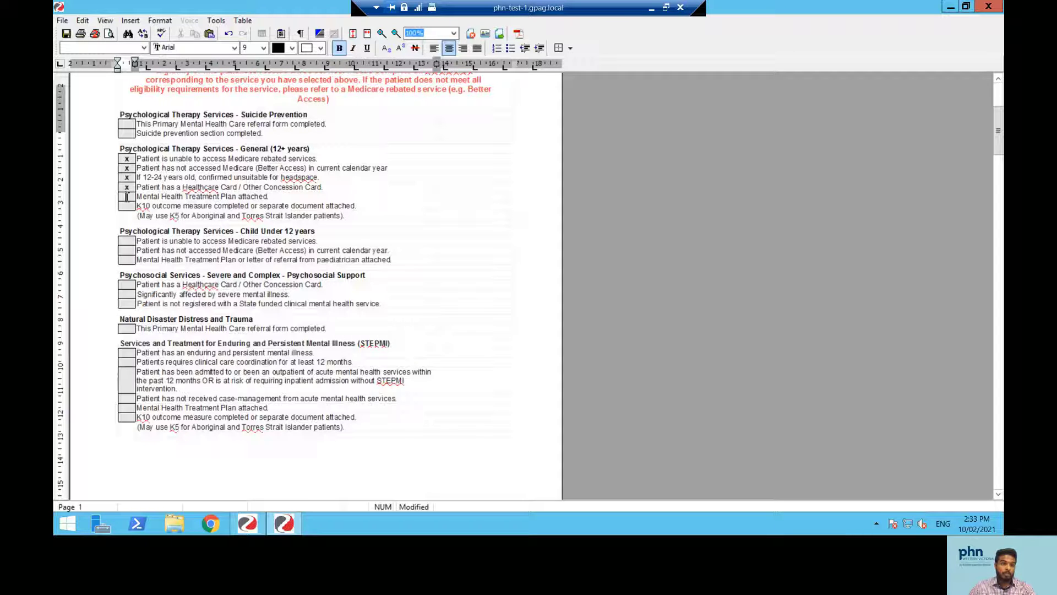
{"action": "type", "text": "x"}
{"action": "left_click", "coordinate": [127, 206]}
{"action": "type", "text": "x"}
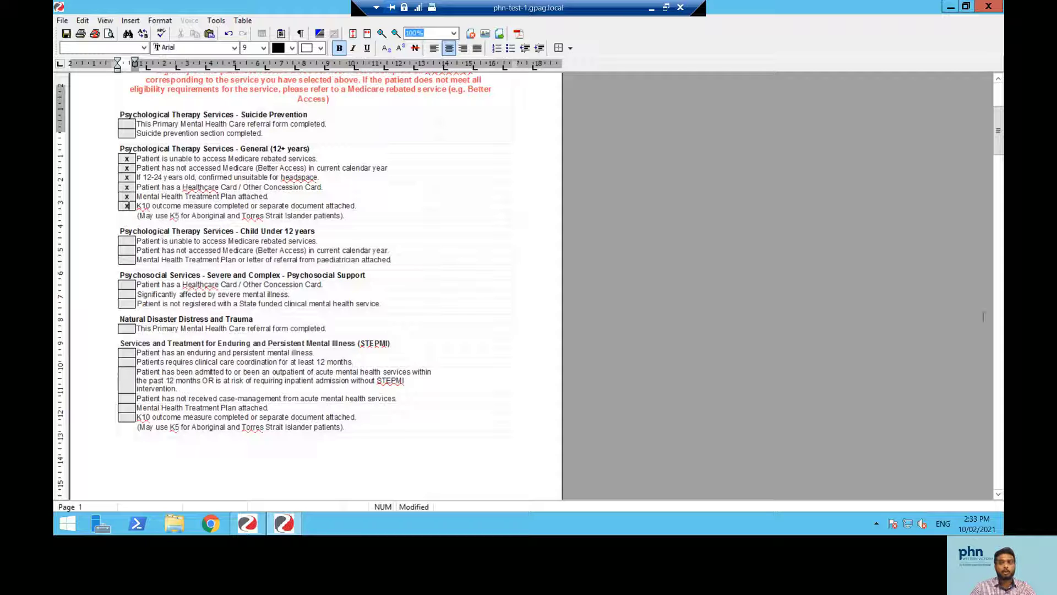
Check the patient details on page 2 and mark Face to Face and Video with an x as service modality preferences.
{"action": "left_click", "coordinate": [997, 495]}
{"action": "left_click_drag", "start_coordinate": [998, 144], "coordinate": [999, 180]}
{"action": "left_click", "coordinate": [998, 181]}
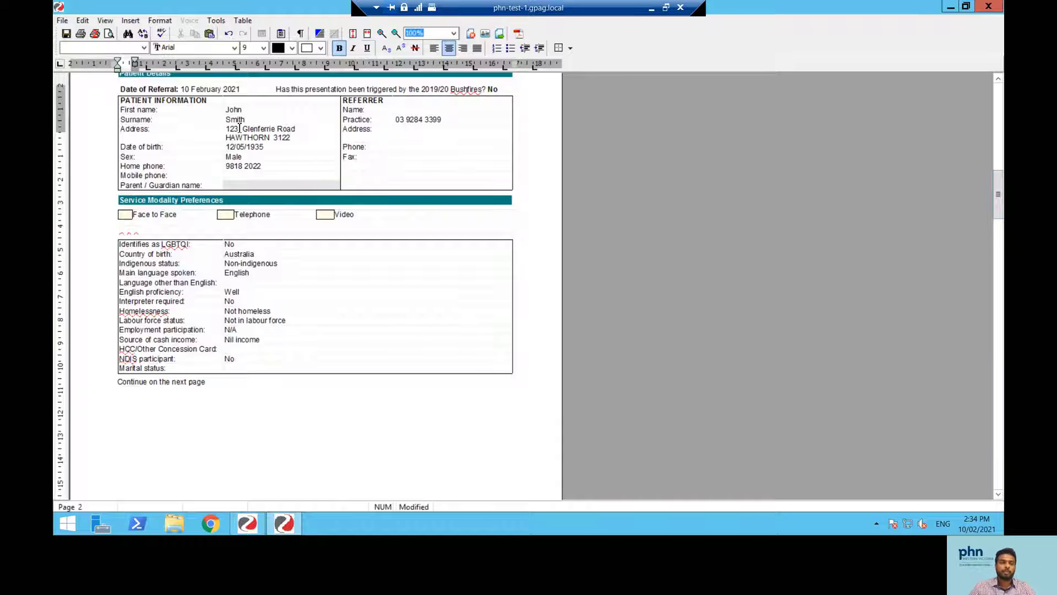
{"action": "left_click", "coordinate": [231, 175]}
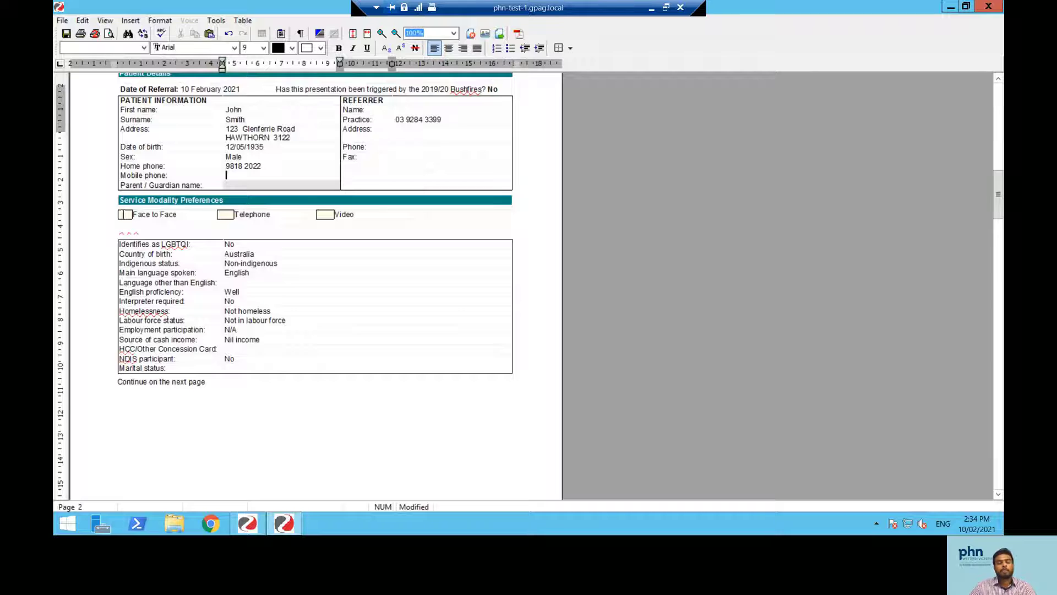
{"action": "left_click", "coordinate": [125, 214]}
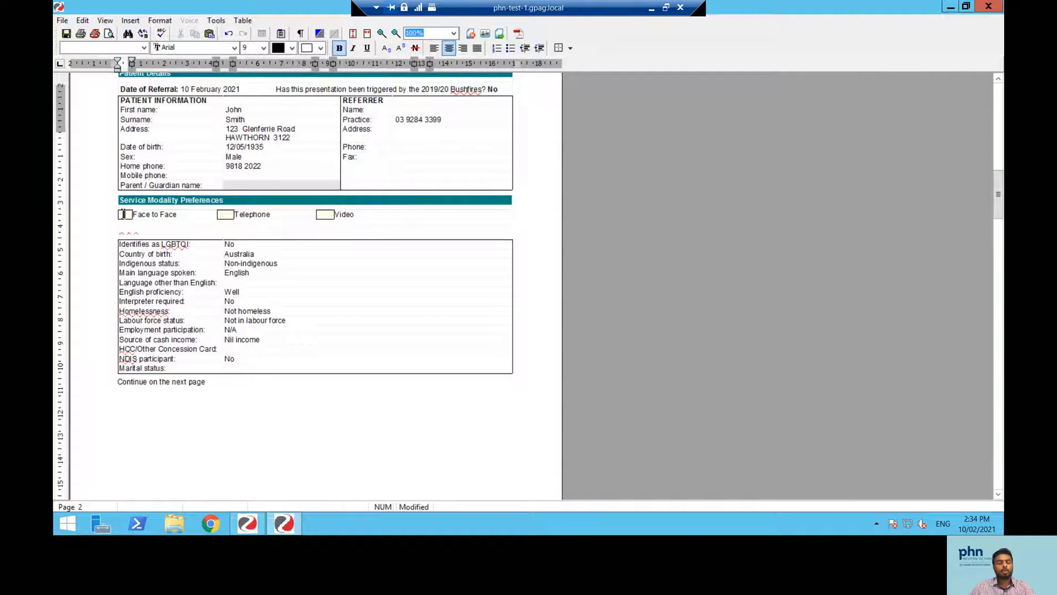
{"action": "type", "text": "x"}
{"action": "left_click", "coordinate": [331, 215]}
{"action": "type", "text": "x"}
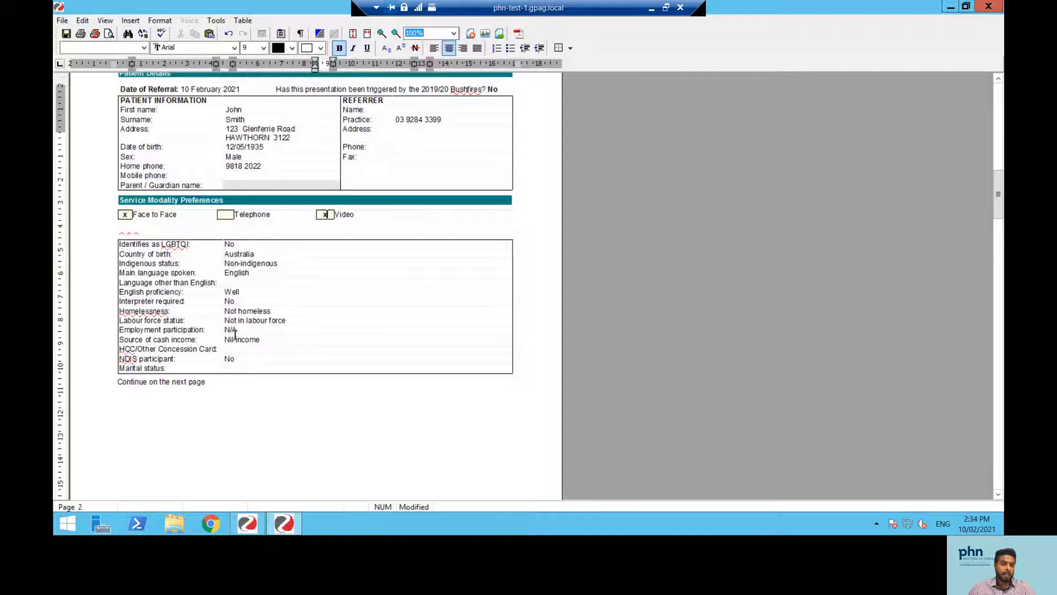
Check the marital status and HCC/Other Concession Card fields, and go to the suicide prevention and consent sections.
{"action": "left_click", "coordinate": [237, 365]}
{"action": "left_click", "coordinate": [235, 350]}
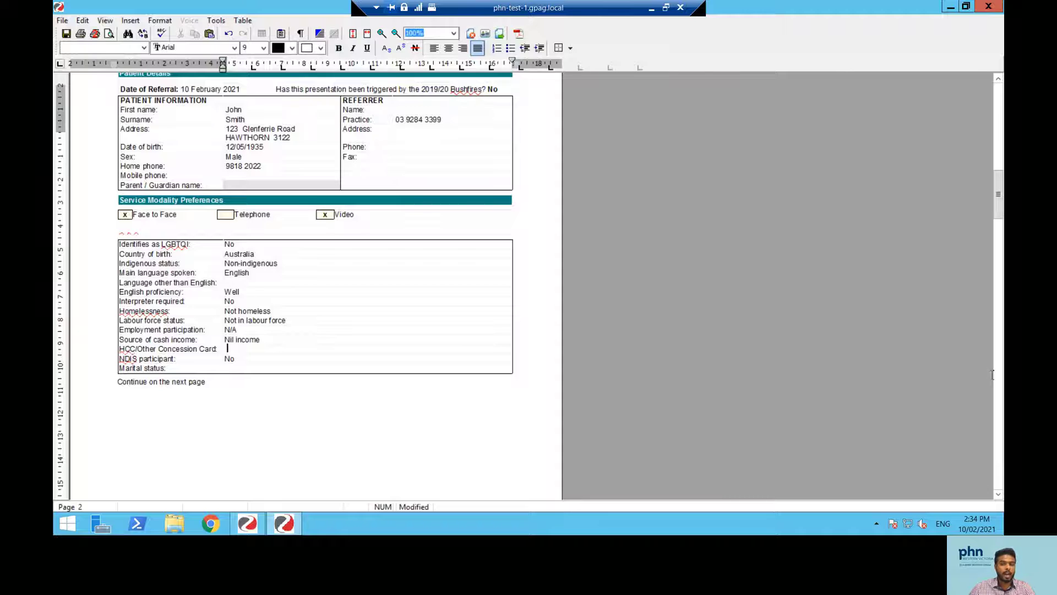
{"action": "left_click_drag", "start_coordinate": [998, 187], "coordinate": [997, 267]}
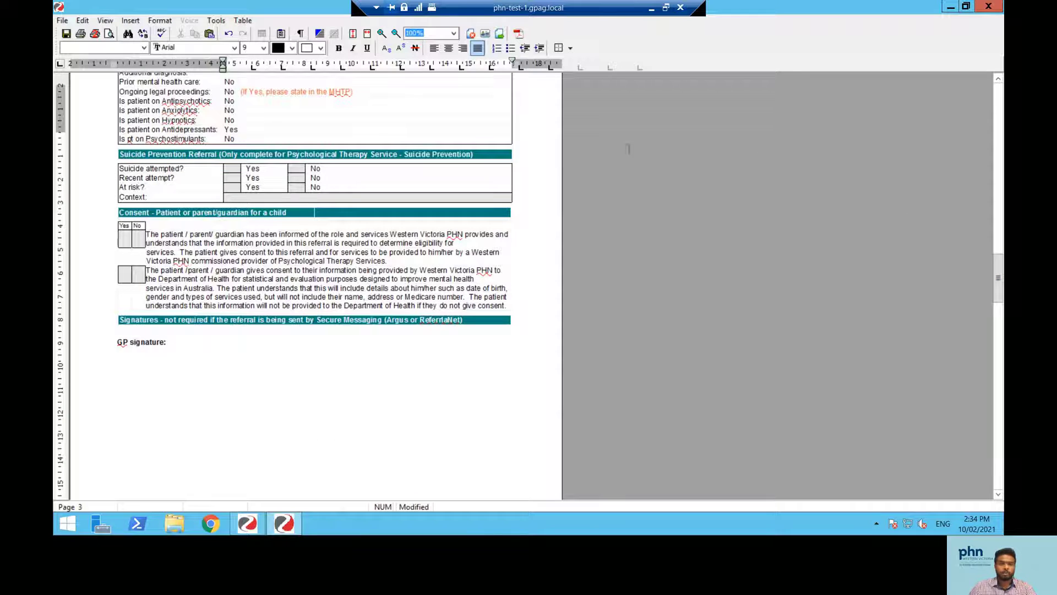